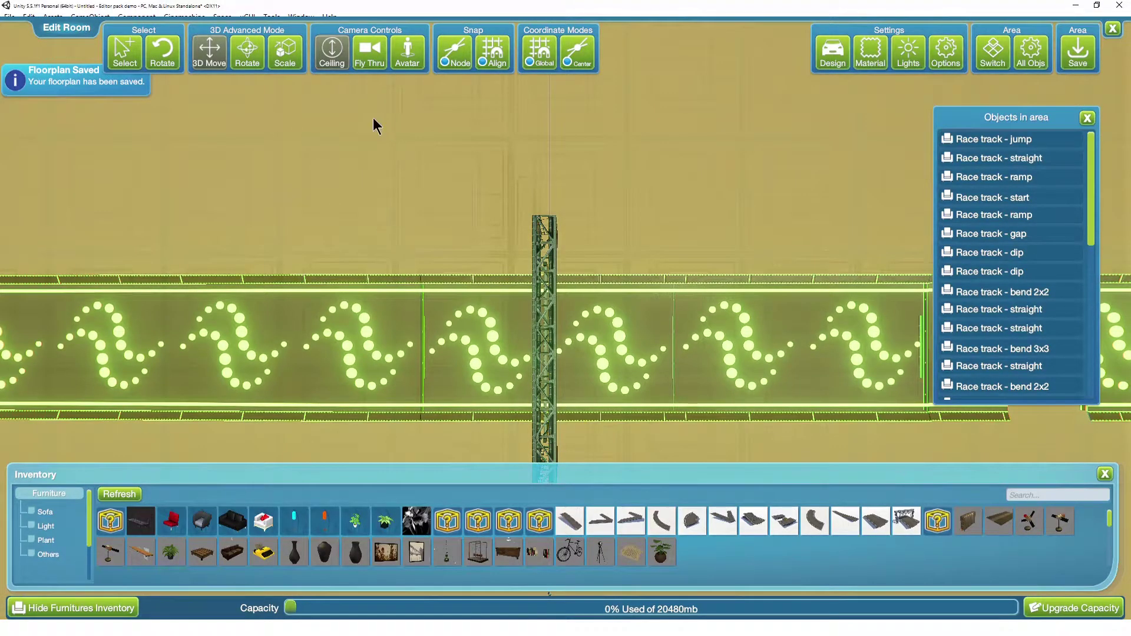
View the race track in fly-through mode and select the Race track - gap piece to inspect its properties.
click(371, 63)
drag(446, 273, 586, 222)
click(764, 227)
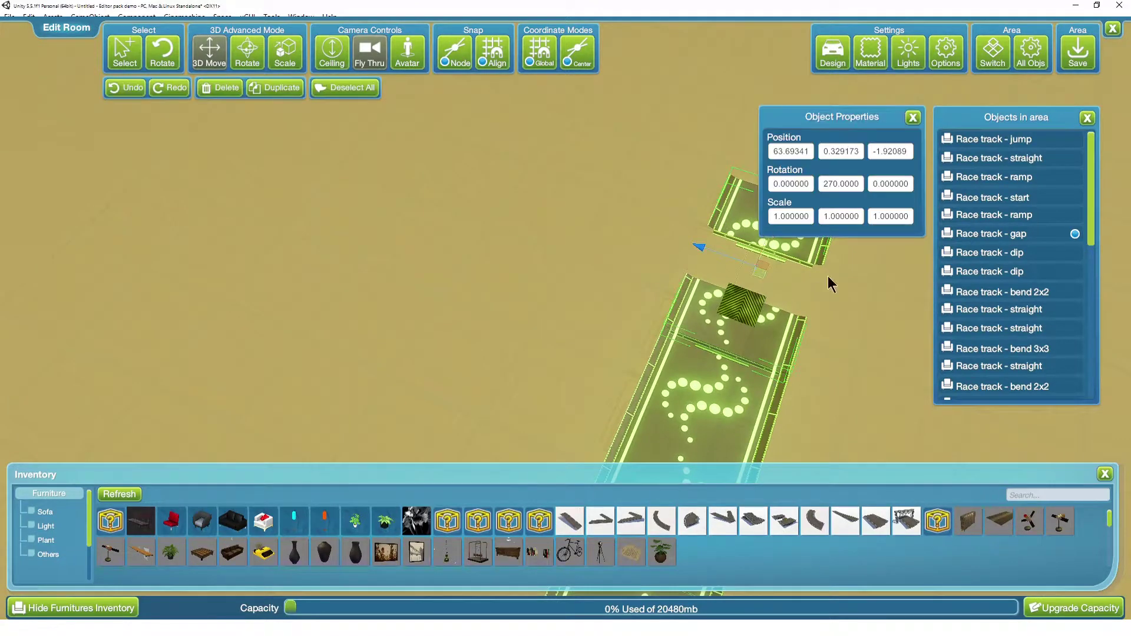
scroll(772, 377, up, 3)
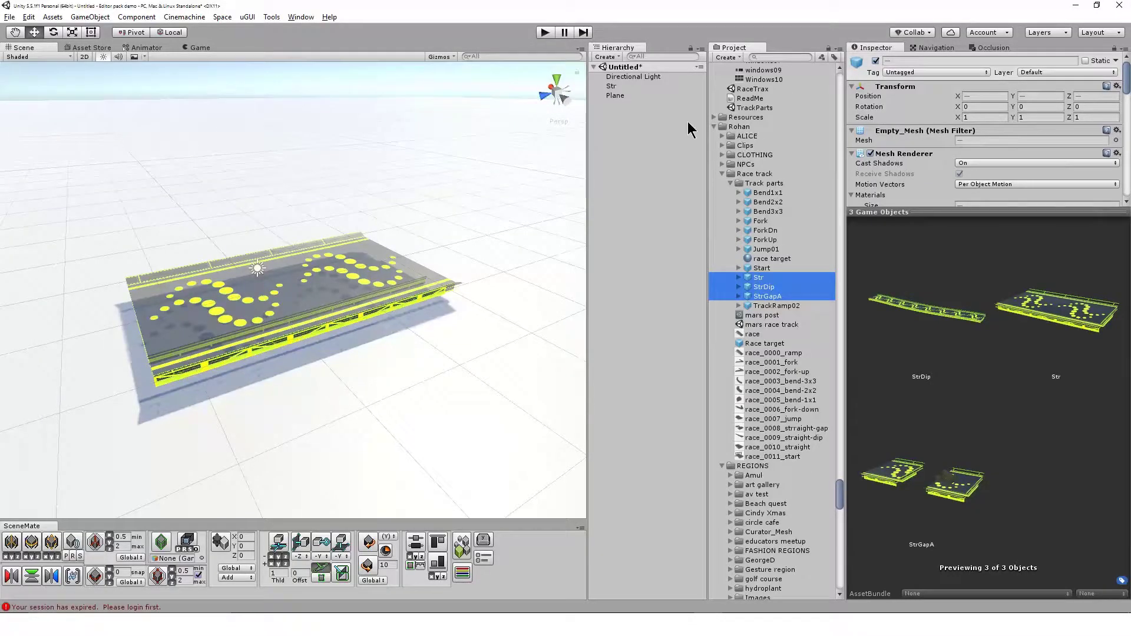
In the Unity editor, examine the Room Furniture placement settings and Main Collider reference of the Str object.
click(655, 87)
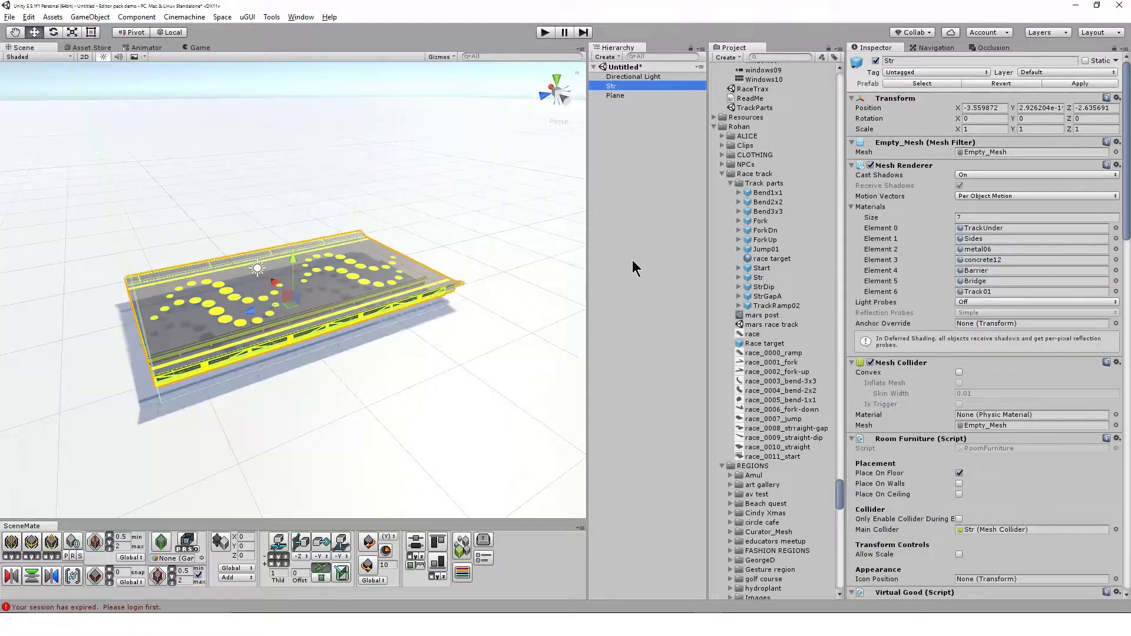
scroll(884, 435, down, 3)
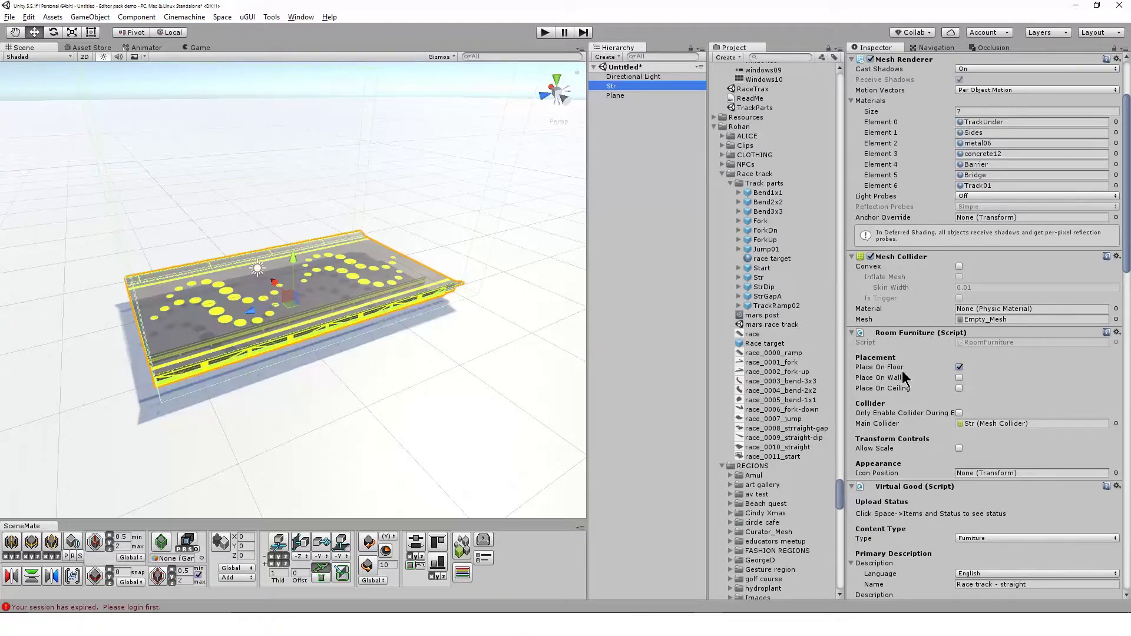
click(970, 423)
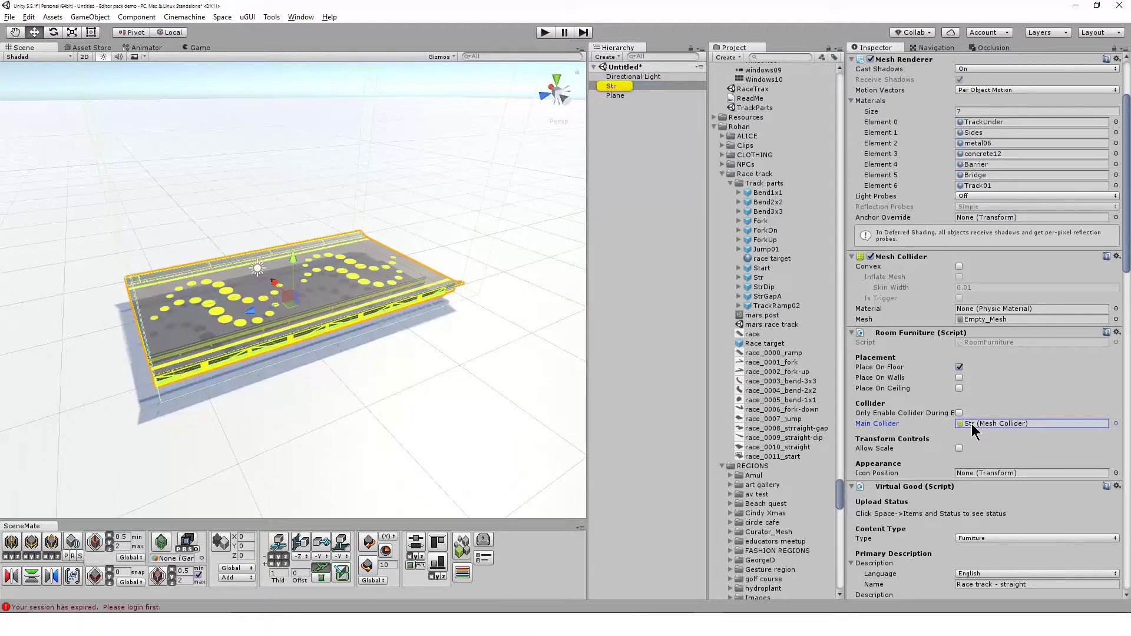
click(626, 86)
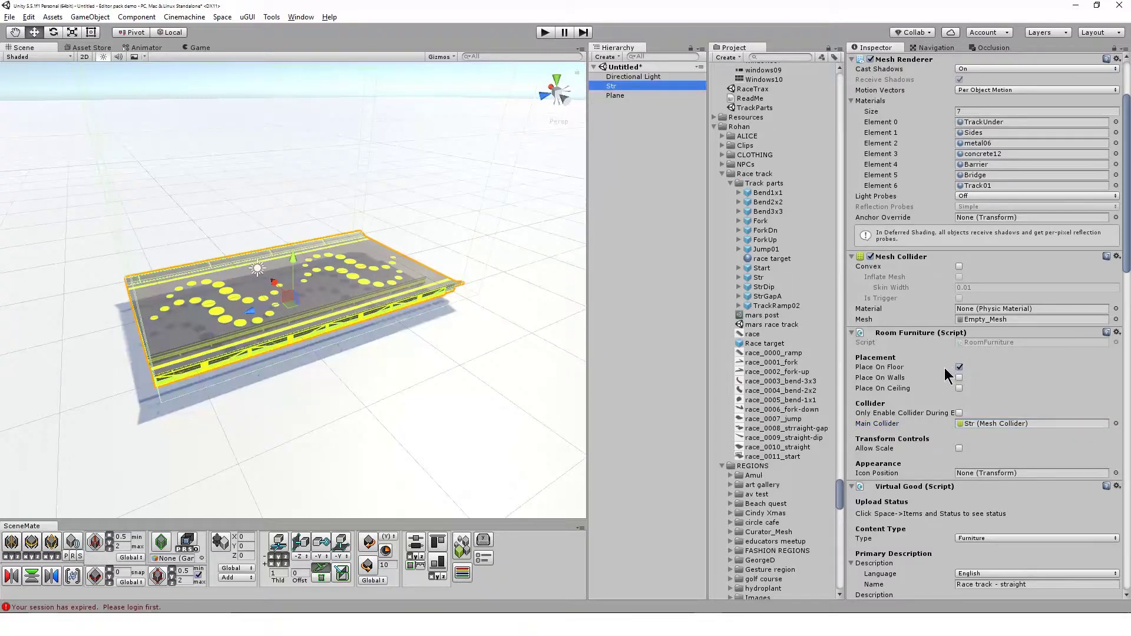
Create an empty child object under Str and name it "snap node front".
right_click(648, 84)
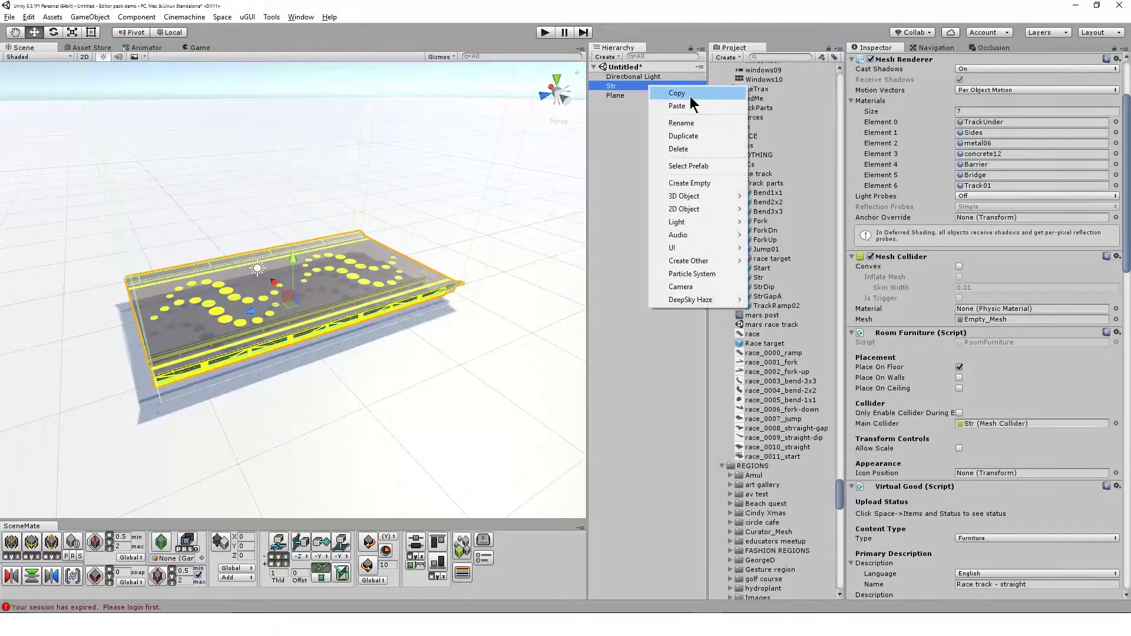
click(617, 55)
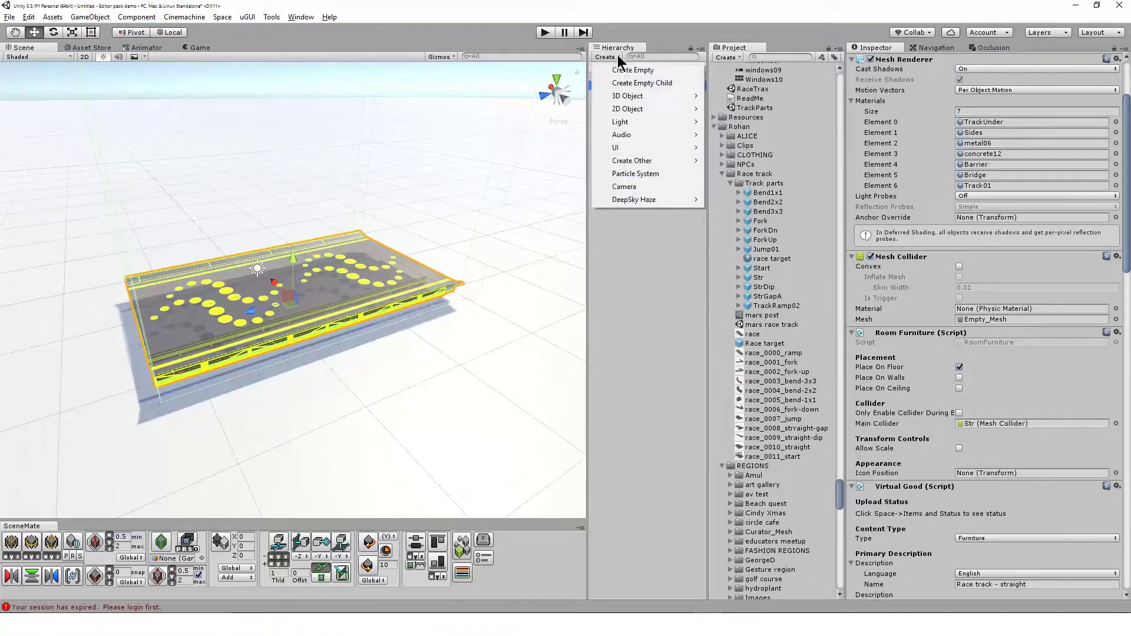
click(633, 83)
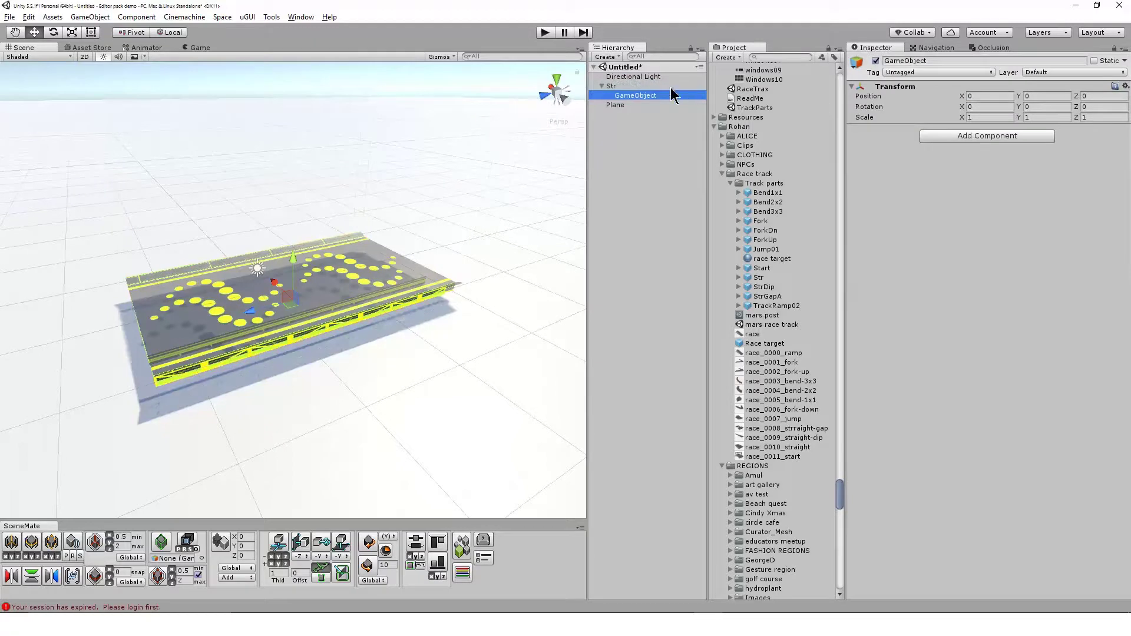
click(648, 97)
text(snap node fromt)
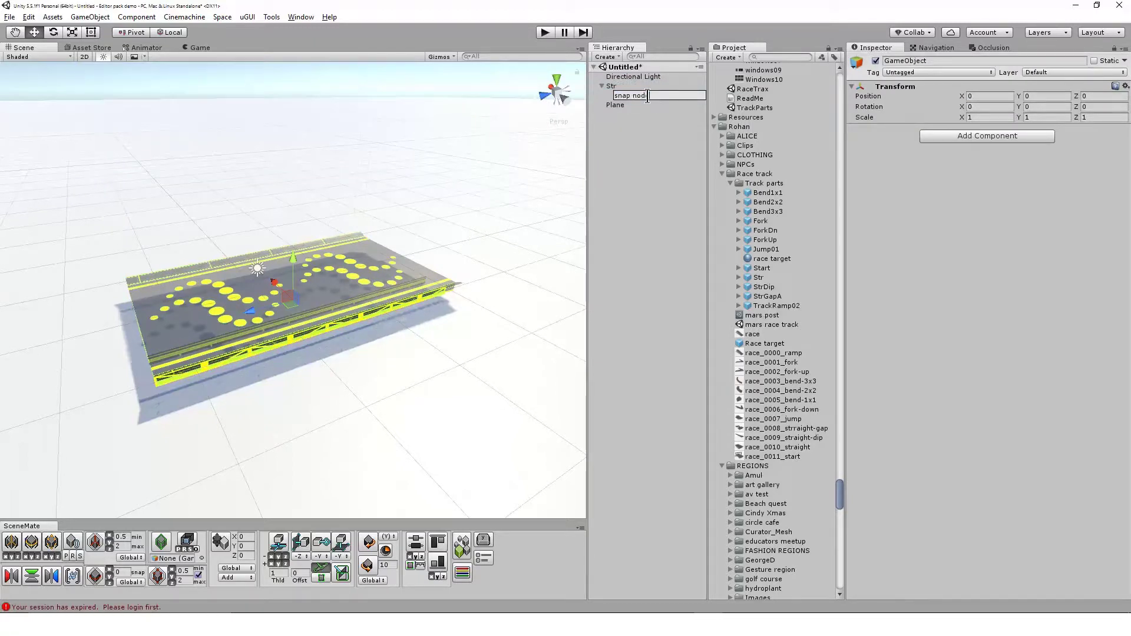
key(BackSpace)
key(BackSpace)
text(nt)
key(Return)
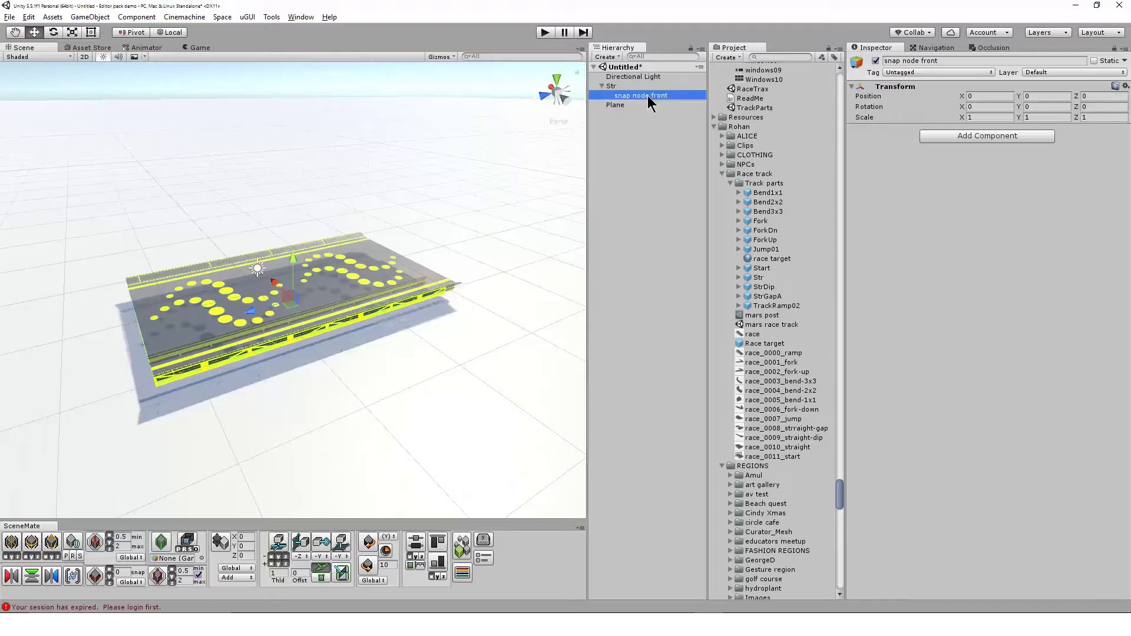
Add a Room Snap Node component to snap node front with its Hint set to Any.
click(985, 136)
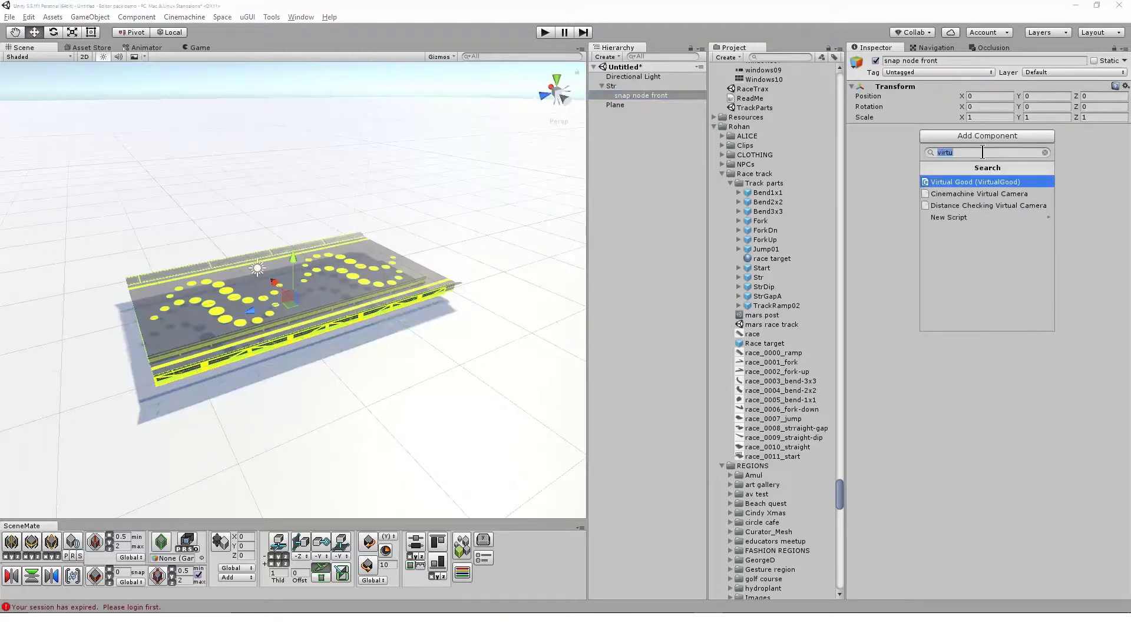
text(snap)
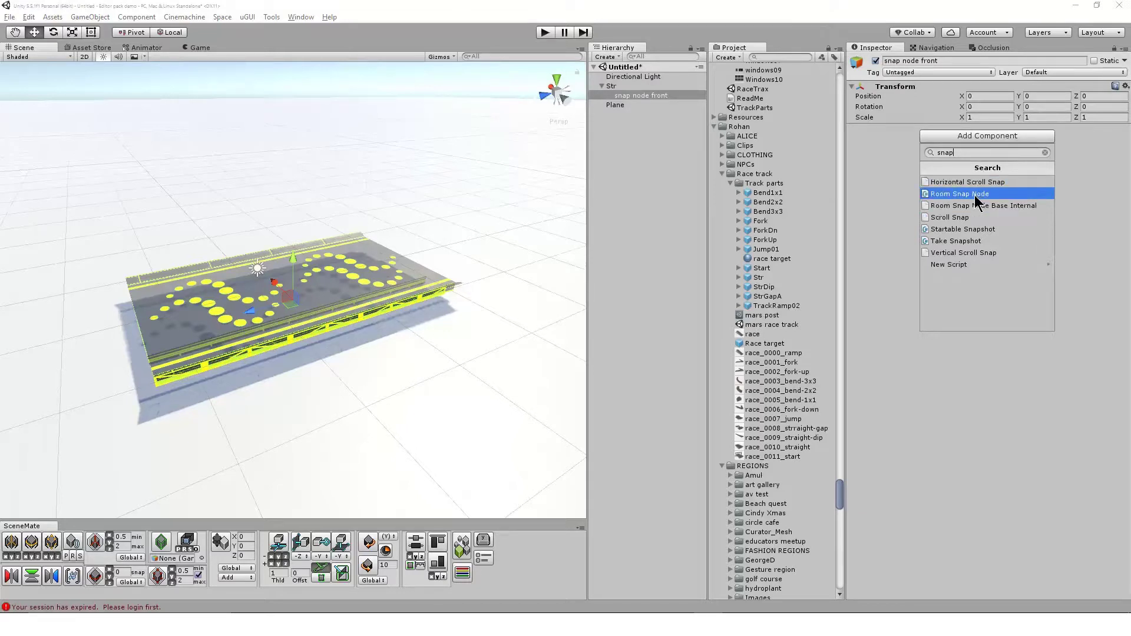
click(975, 194)
click(1008, 150)
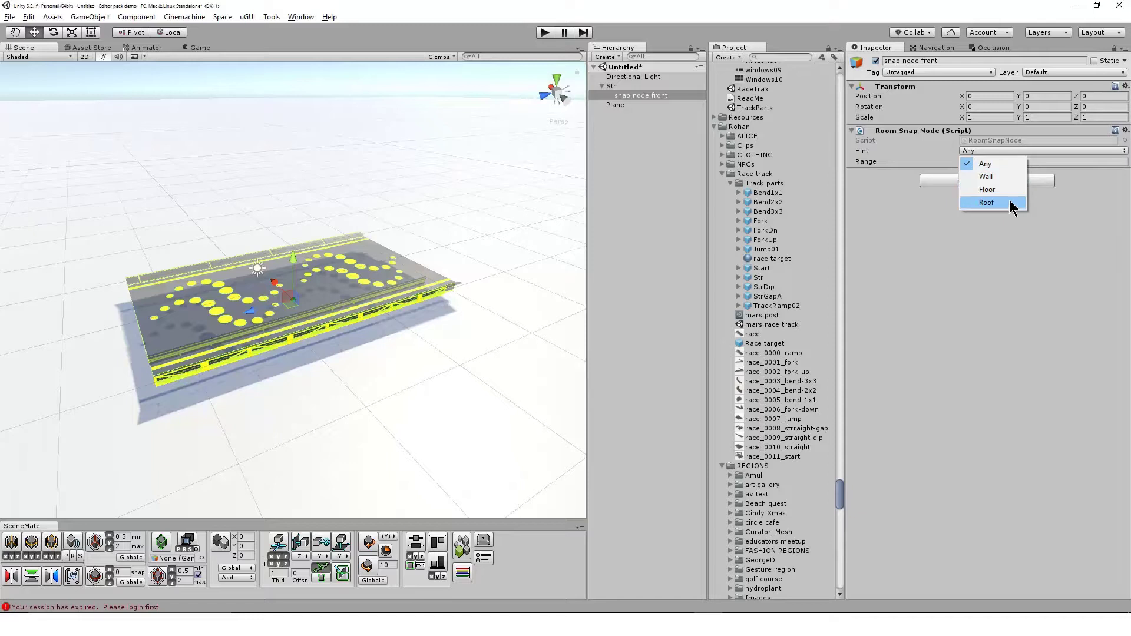
click(1013, 164)
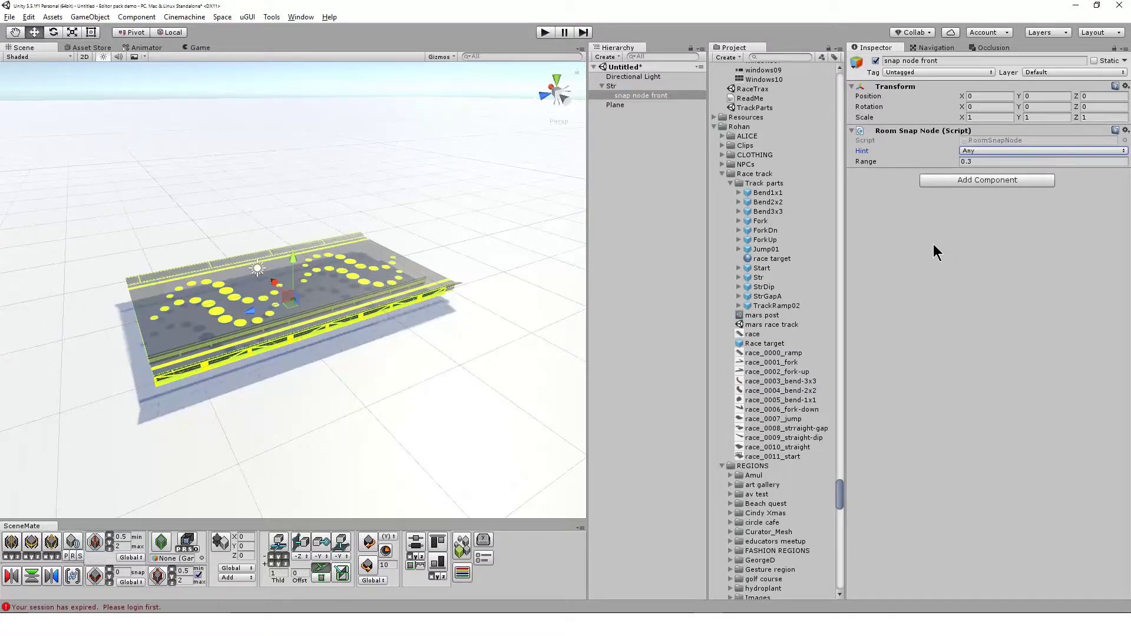
Set the Room Snap Node range to 2.
key(alt)
click(989, 162)
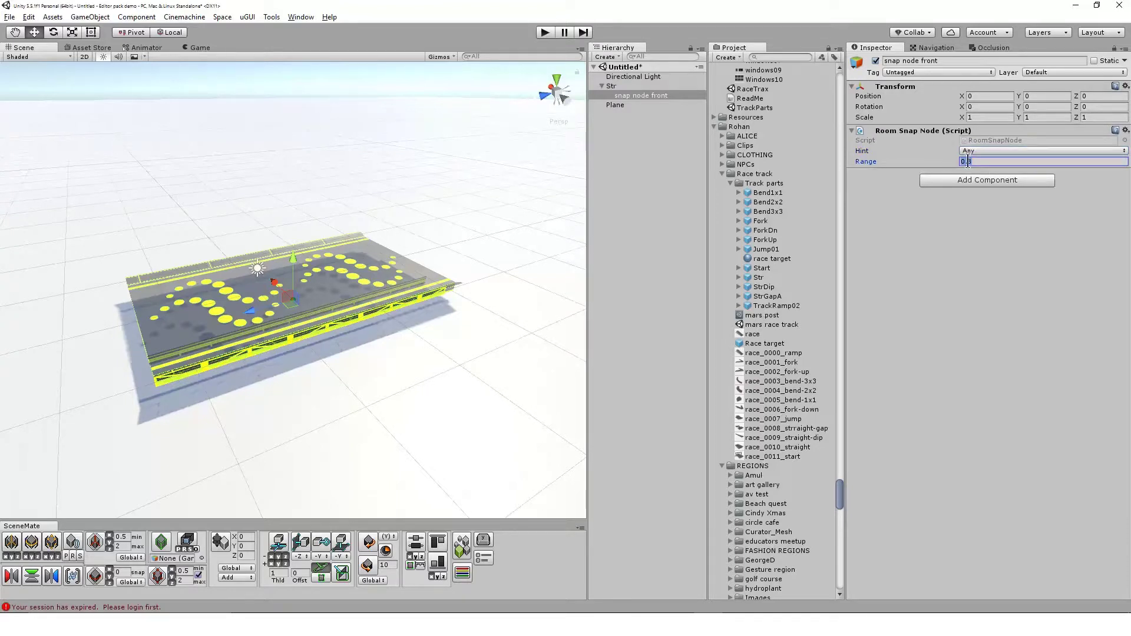
text(2)
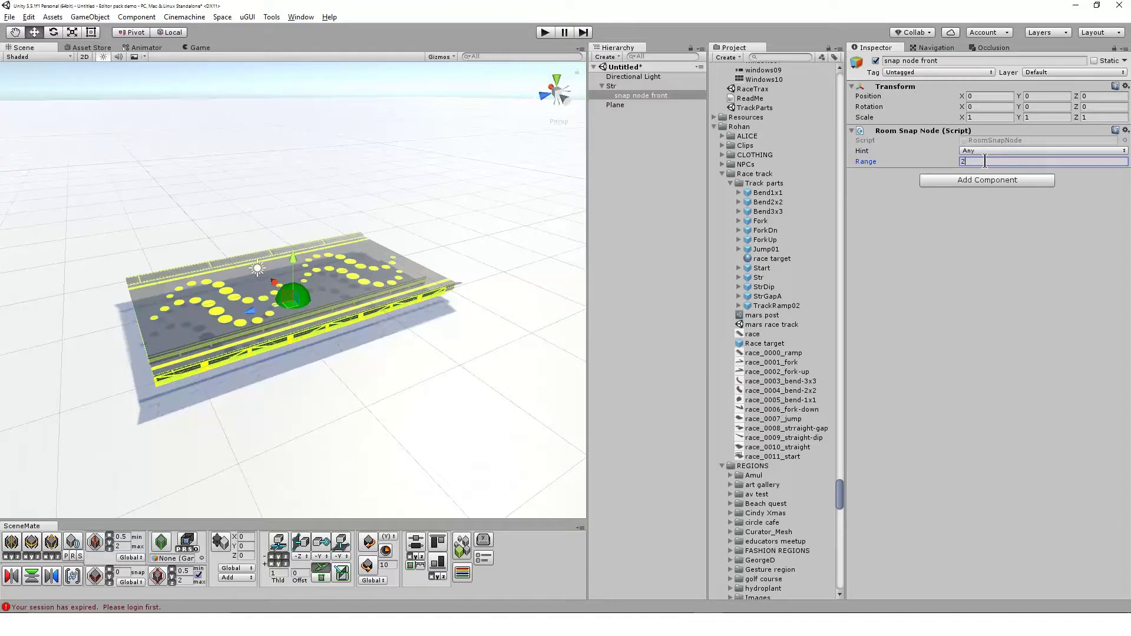
key(Return)
Move snap node front to the centre of the track's front edge, at position Y 2 and Z 16.
alt+drag(331, 279, 254, 328)
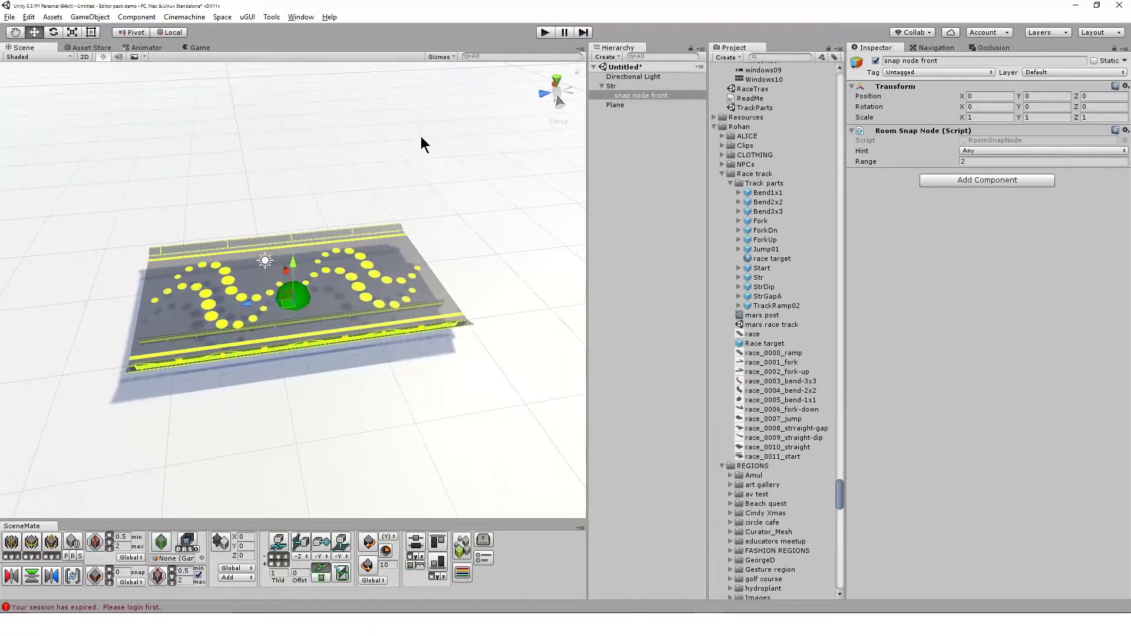
scroll(377, 267, up, 5)
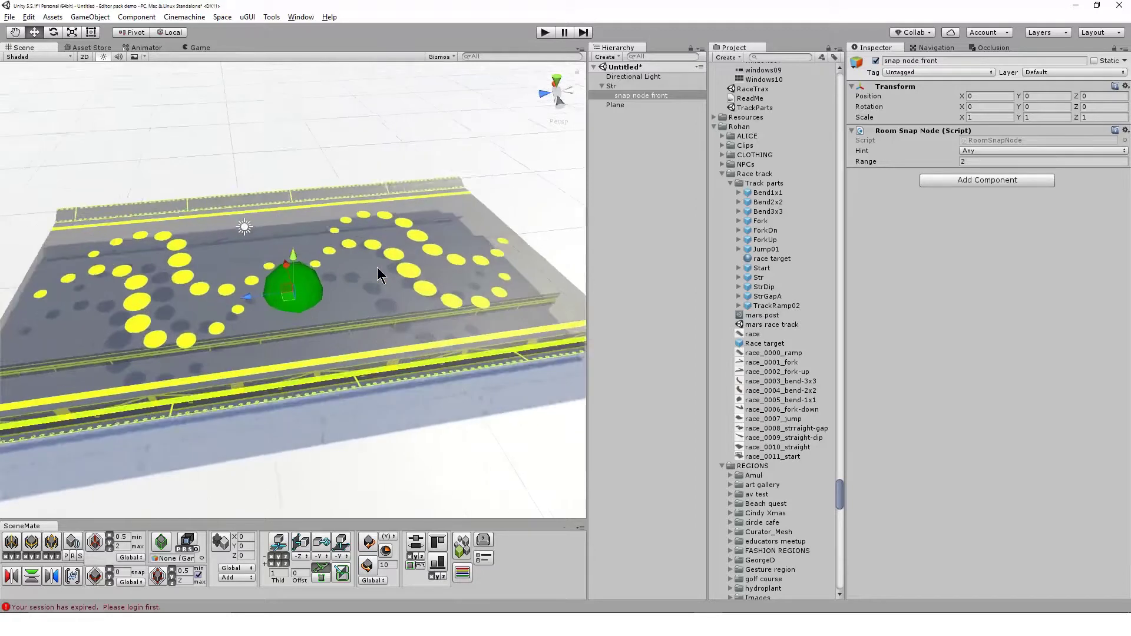
alt+drag(207, 372, 305, 332)
scroll(305, 331, down, 5)
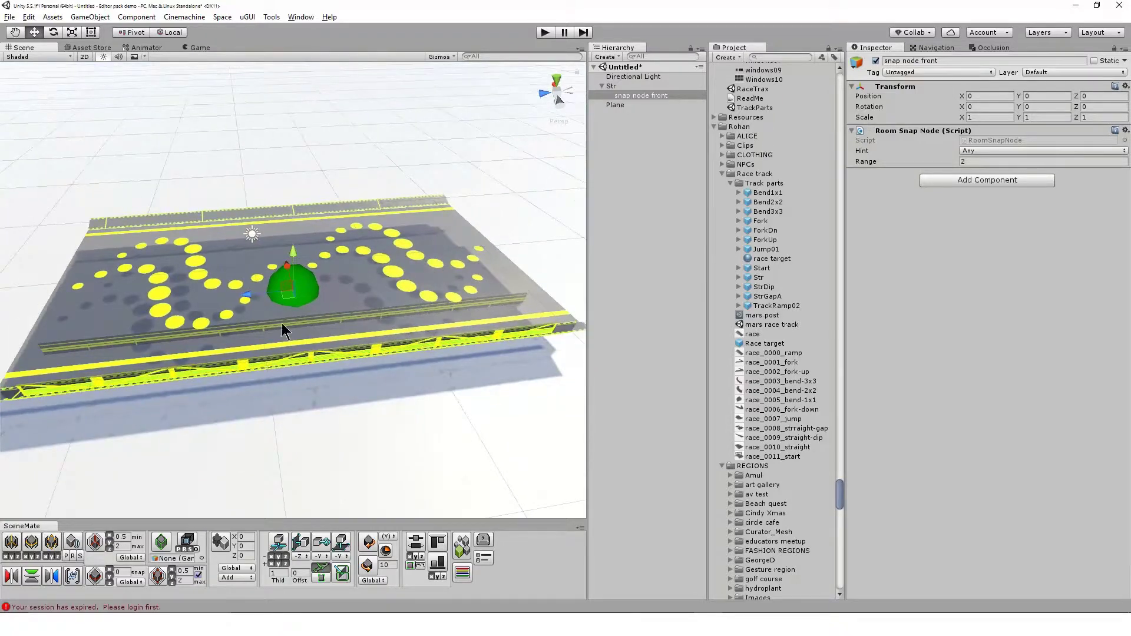
drag(254, 296, 203, 337)
key(f)
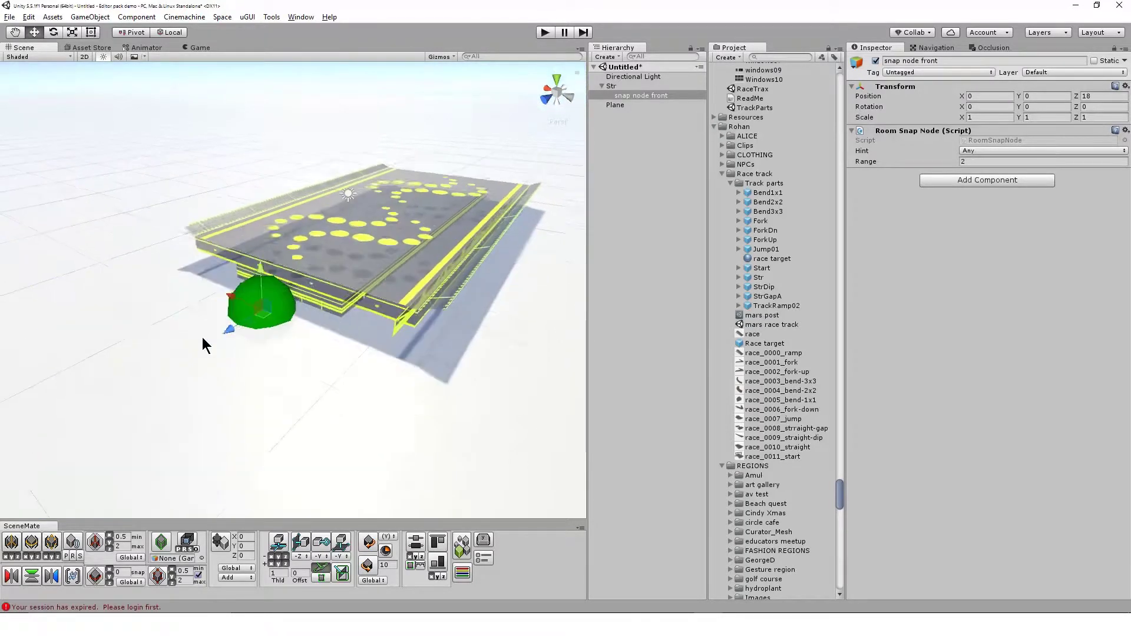
alt+drag(348, 324, 298, 213)
key(f)
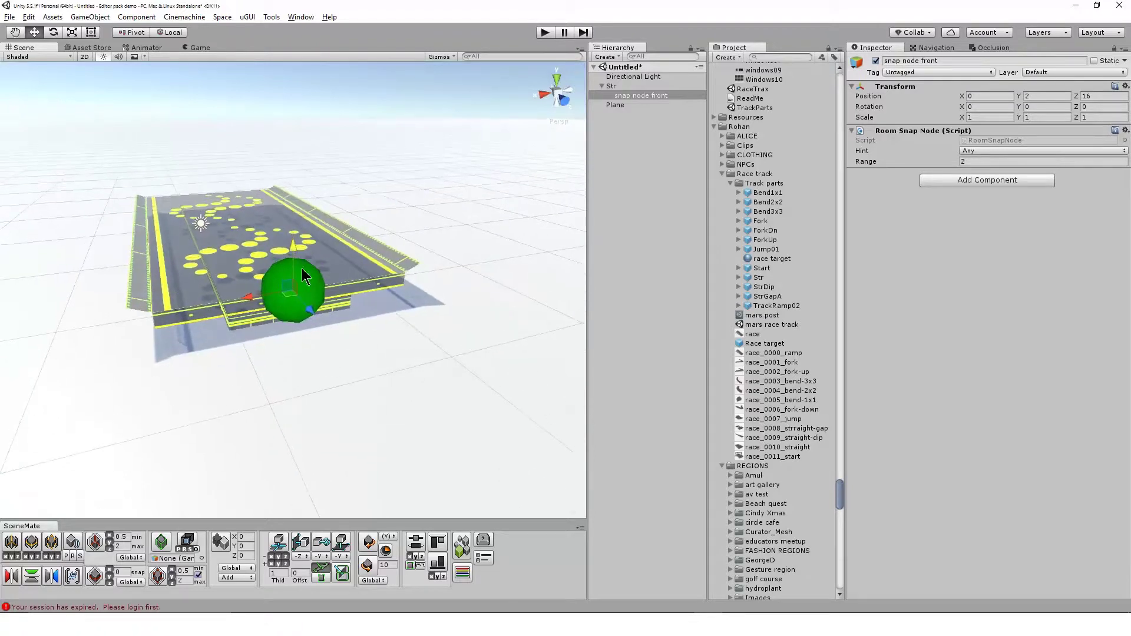
scroll(300, 282, up, 5)
alt+drag(271, 288, 887, 351)
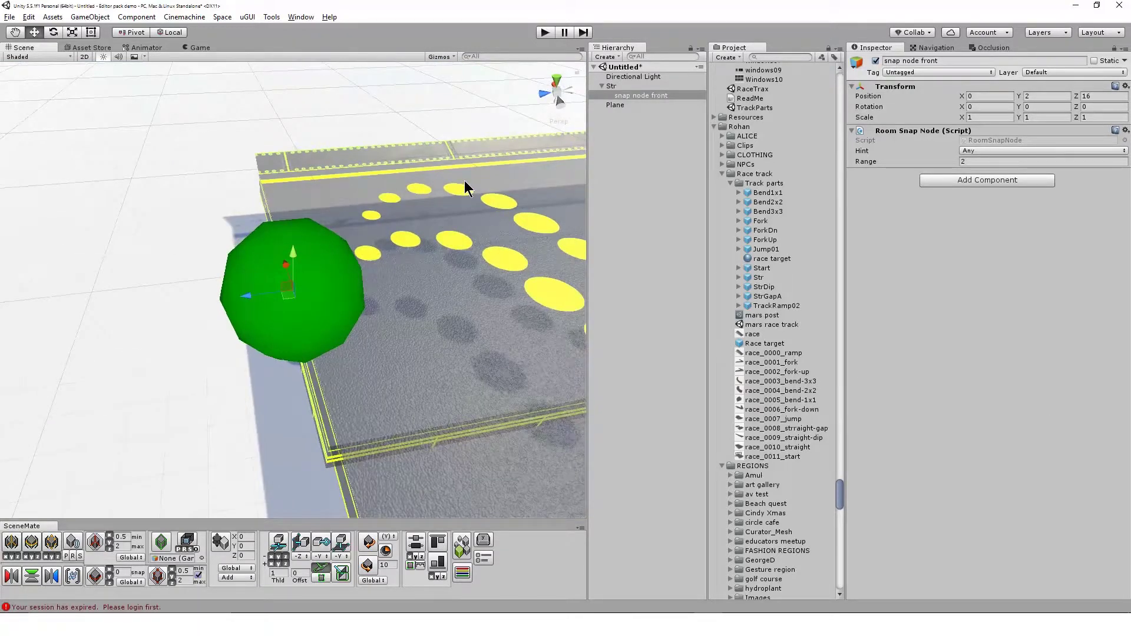
scroll(465, 180, down, 10)
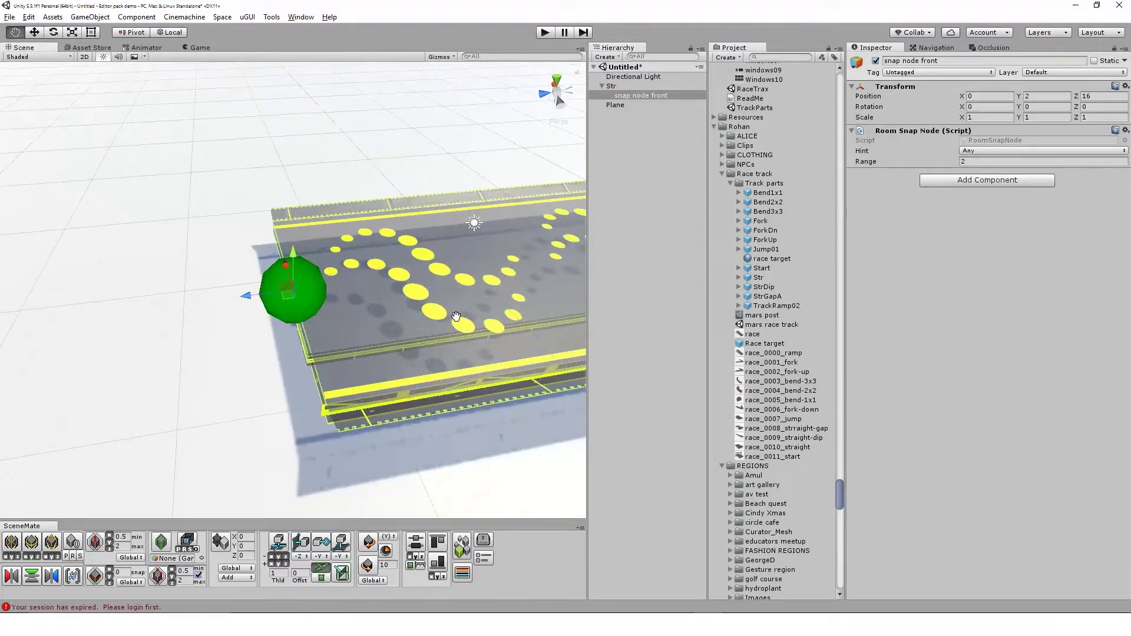
Try rotating snap node front and undo the rotation.
key(e)
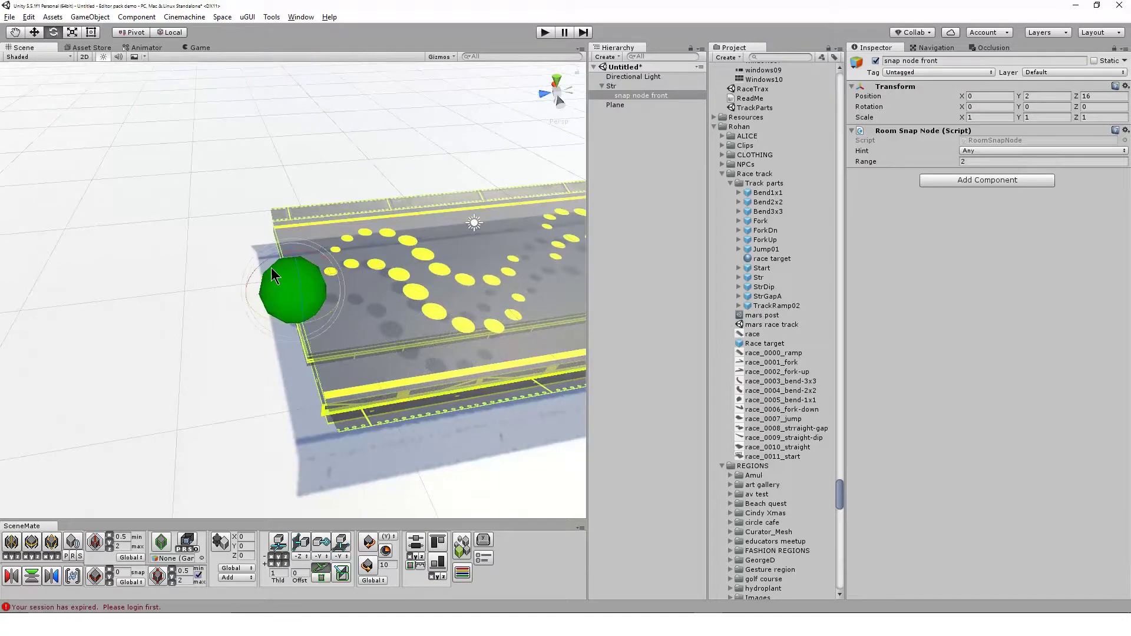
drag(272, 259, 412, 235)
key(w)
key(ctrl+z)
Duplicate snap node front and rename the copy as "snap node back".
key(q)
middle_drag(490, 303, 336, 340)
scroll(397, 356, up, 1)
scroll(399, 352, down, 2)
scroll(399, 359, down, 1)
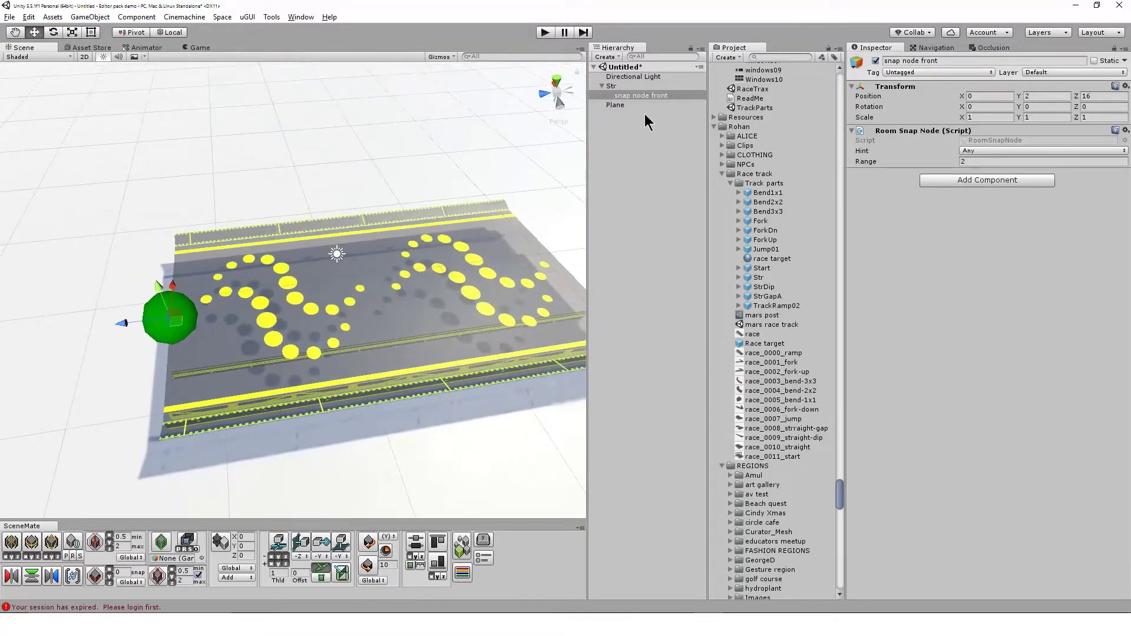
click(654, 96)
key(ctrl+d)
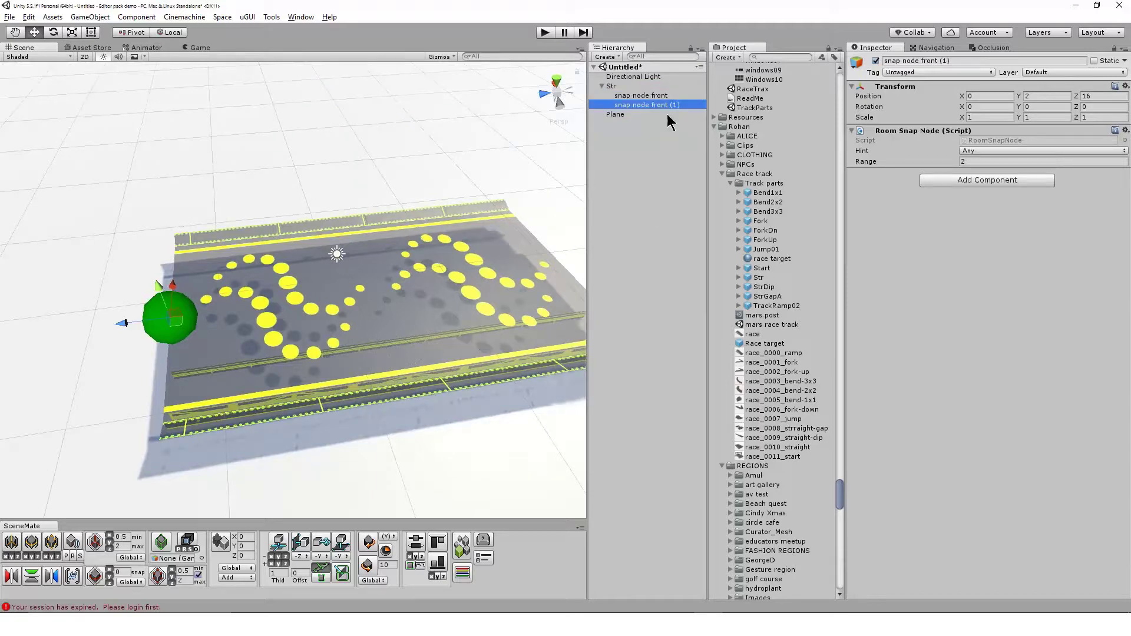
click(670, 106)
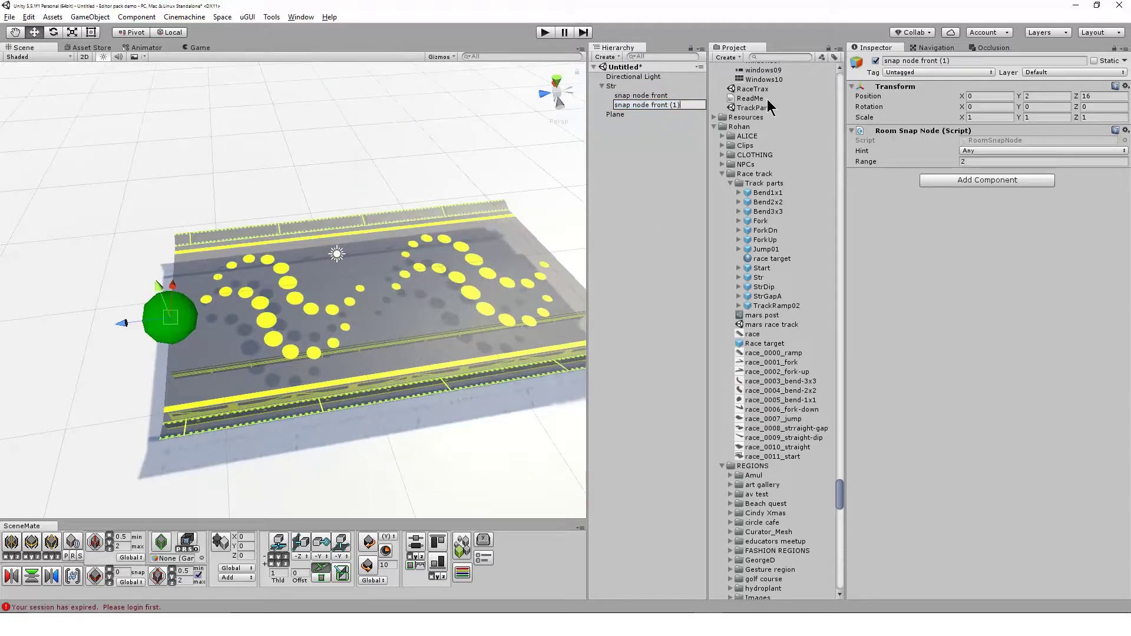
key(ctrl+shift+Left)
text(back)
key(BackSpace)
text(k)
key(Return)
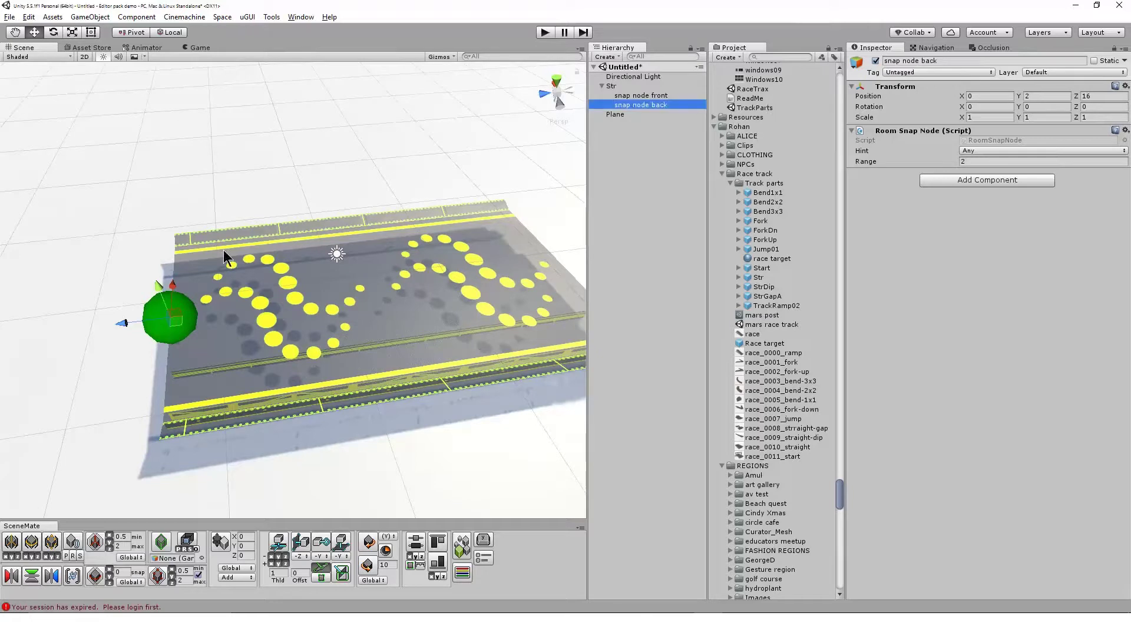
Move snap node back to the opposite track end at Z -16 and rotate it 180 degrees about Y to face outward.
drag(123, 324, 586, 395)
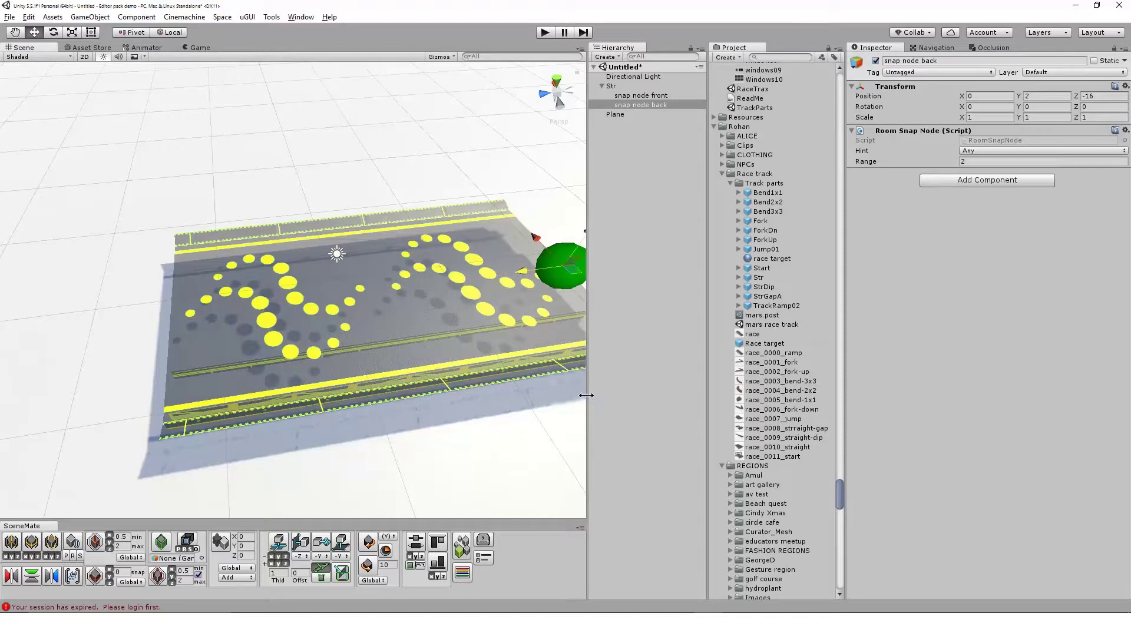
key(f)
key(e)
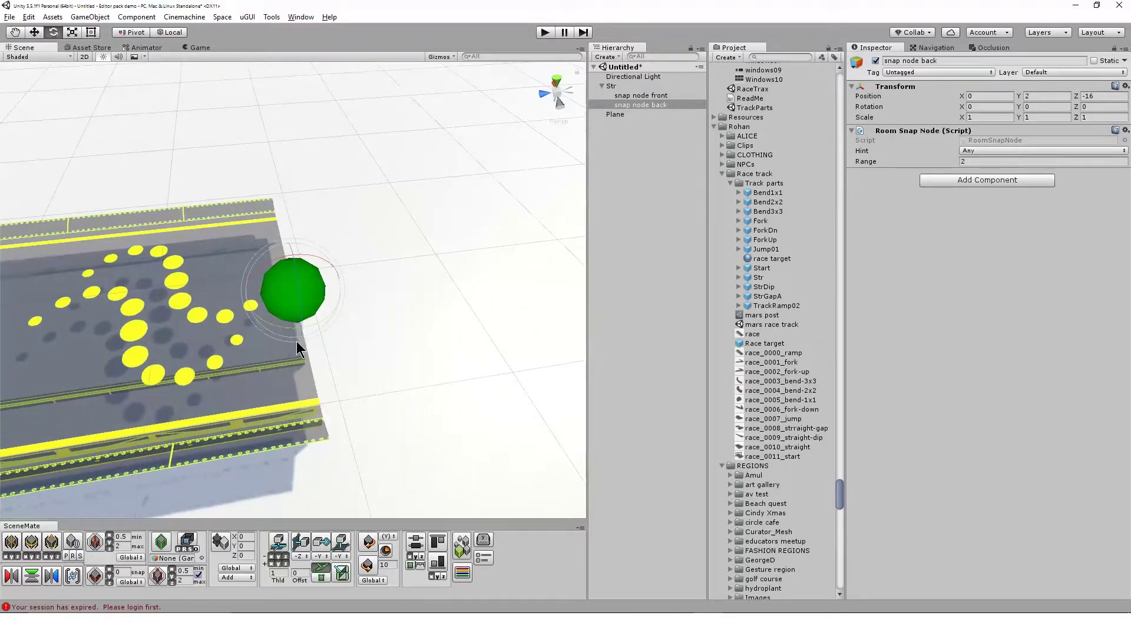
ctrl+drag(297, 330, 13, 339)
key(w)
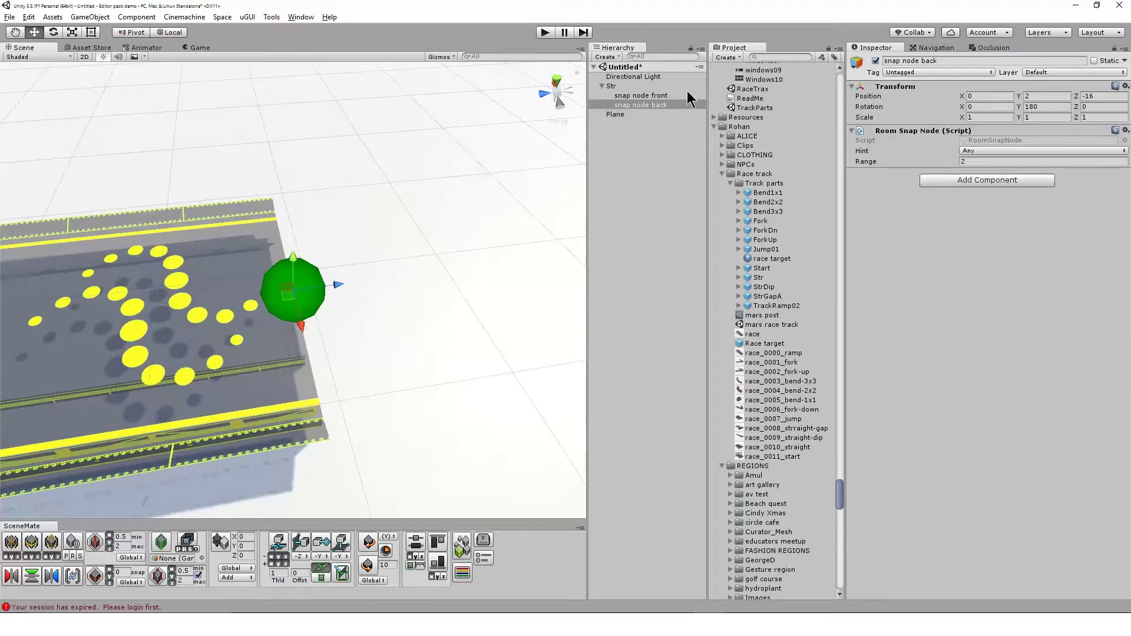
Check both snap nodes on the Str track piece and preview the Bend1x1 prefab.
click(611, 86)
key(f)
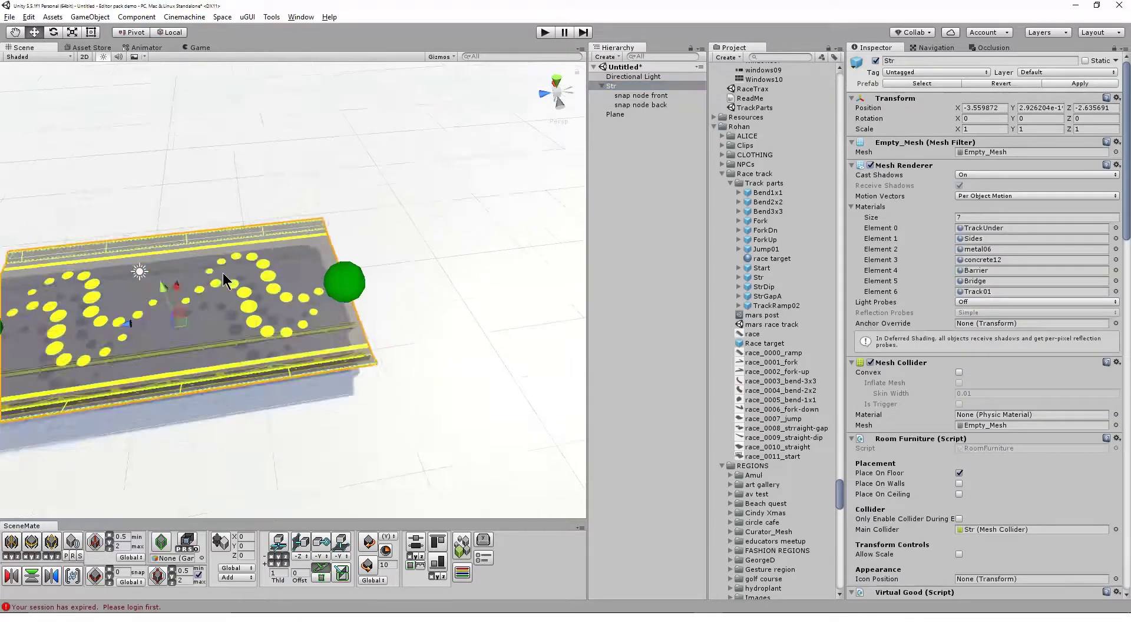
scroll(319, 309, up, 4)
alt+drag(320, 328, 367, 302)
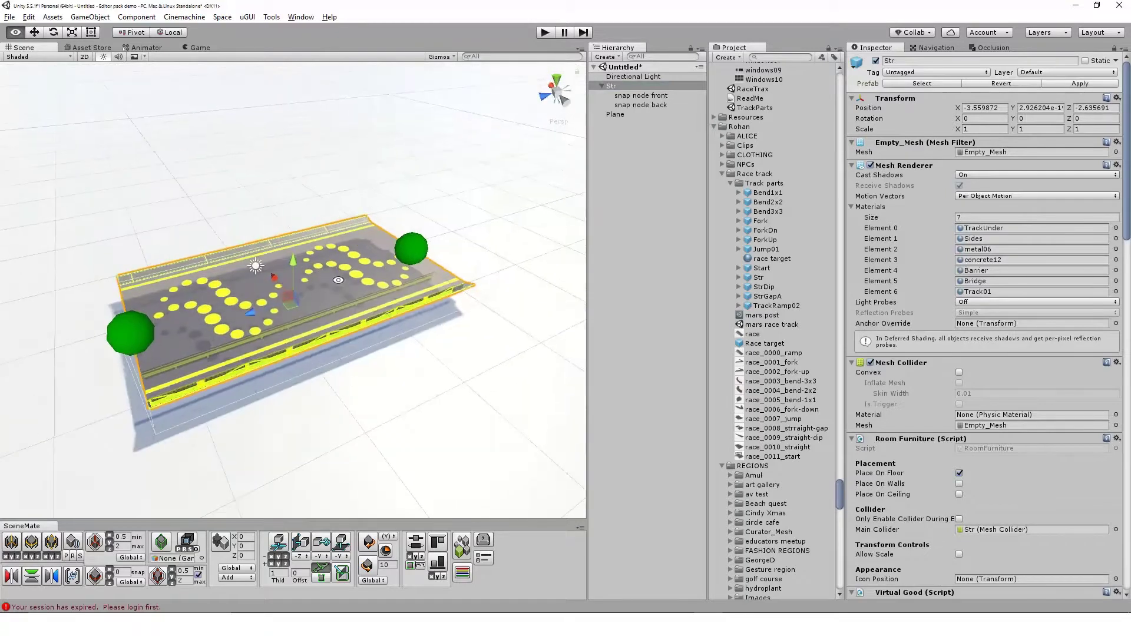
click(796, 193)
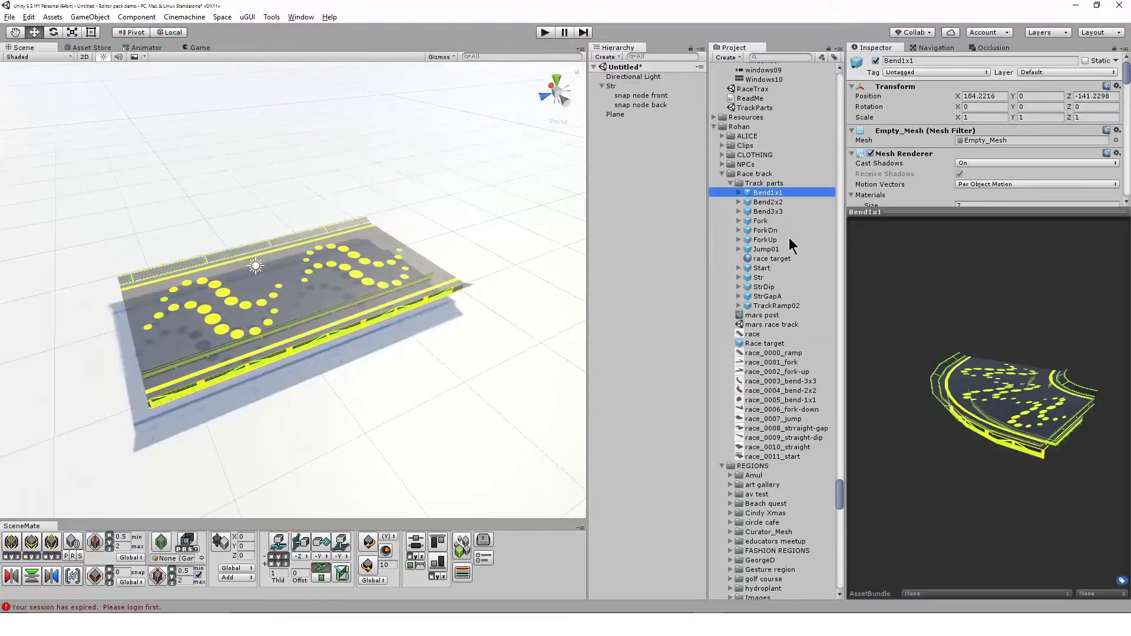
Place the ForkUp track prefab in the scene near the Str piece to show its snap nodes.
click(781, 241)
drag(779, 238, 509, 187)
scroll(511, 250, down, 10)
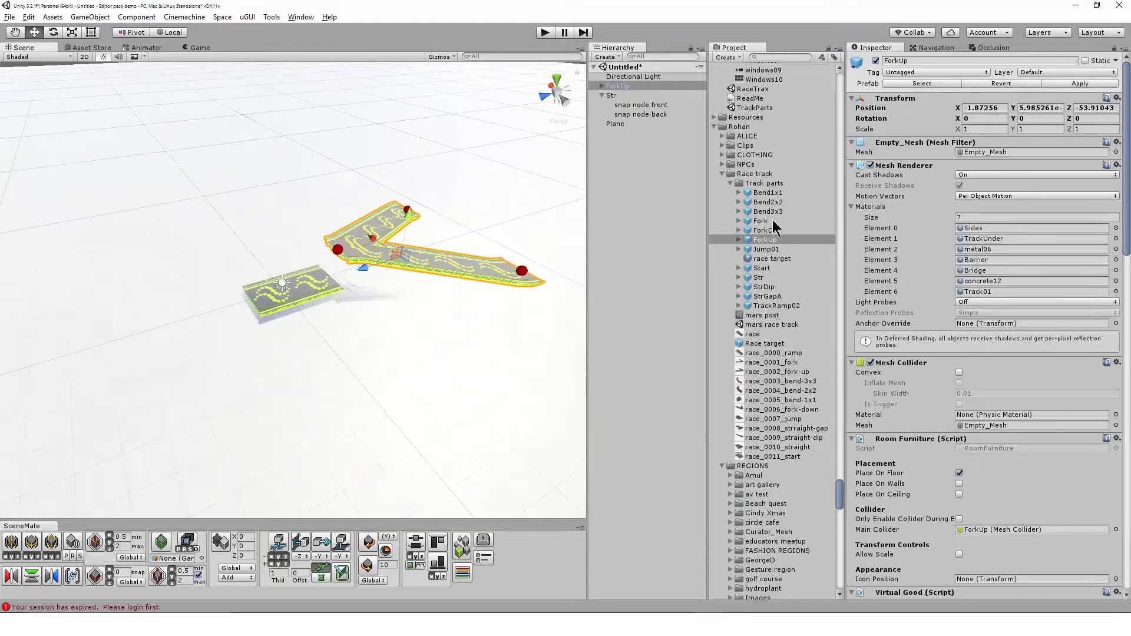
Place the TrackRamp02 prefab in the scene in front of the other track pieces and review its component settings.
click(760, 278)
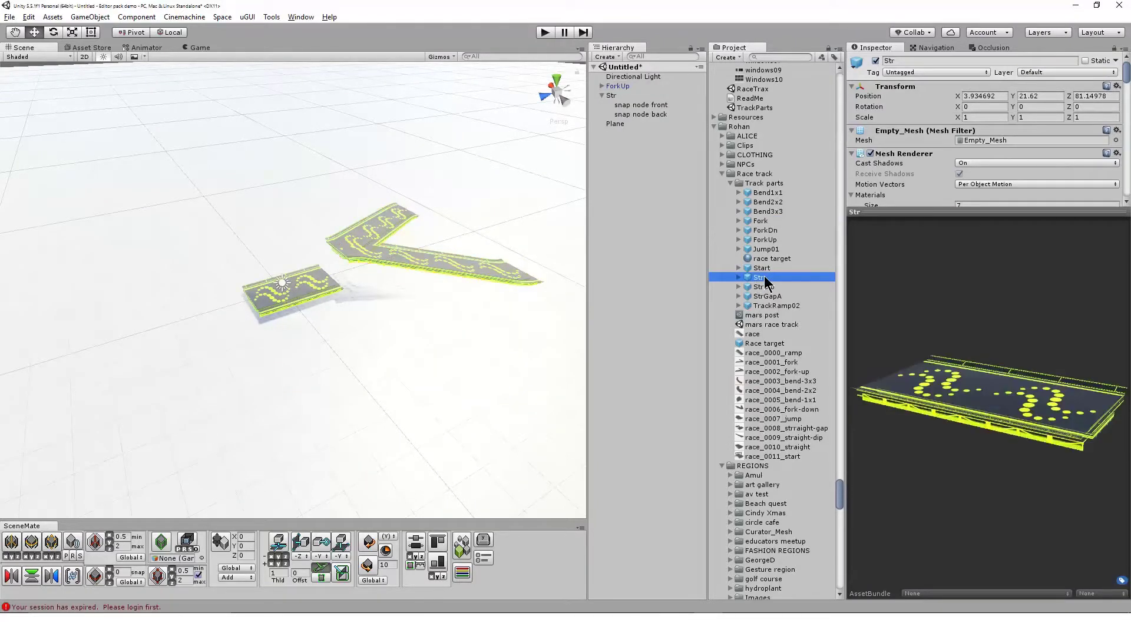
click(764, 287)
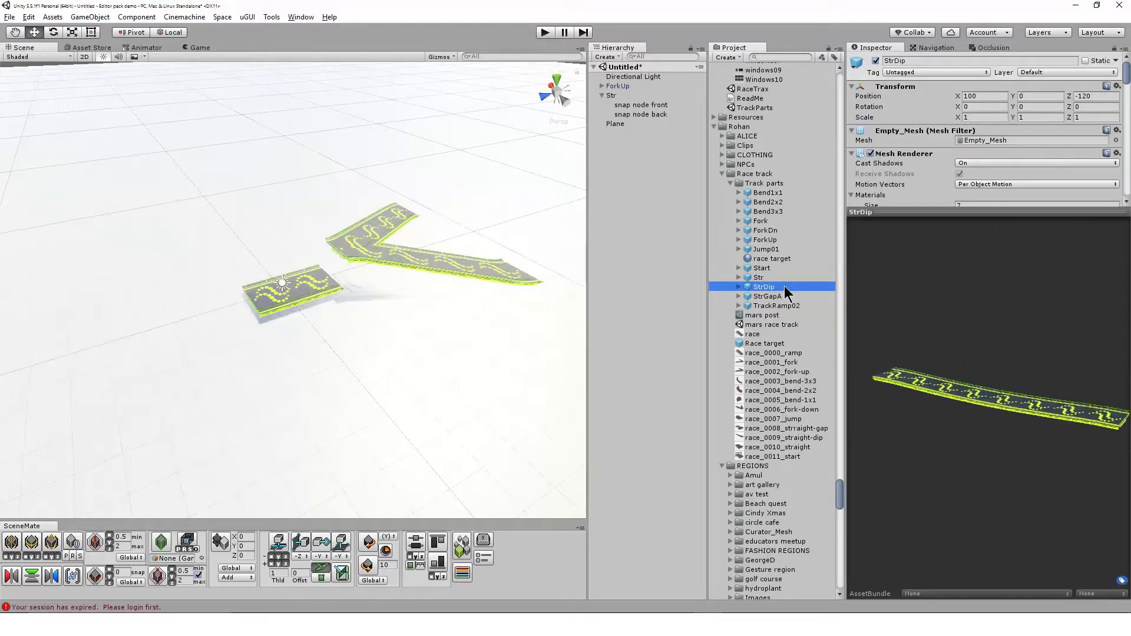
click(780, 305)
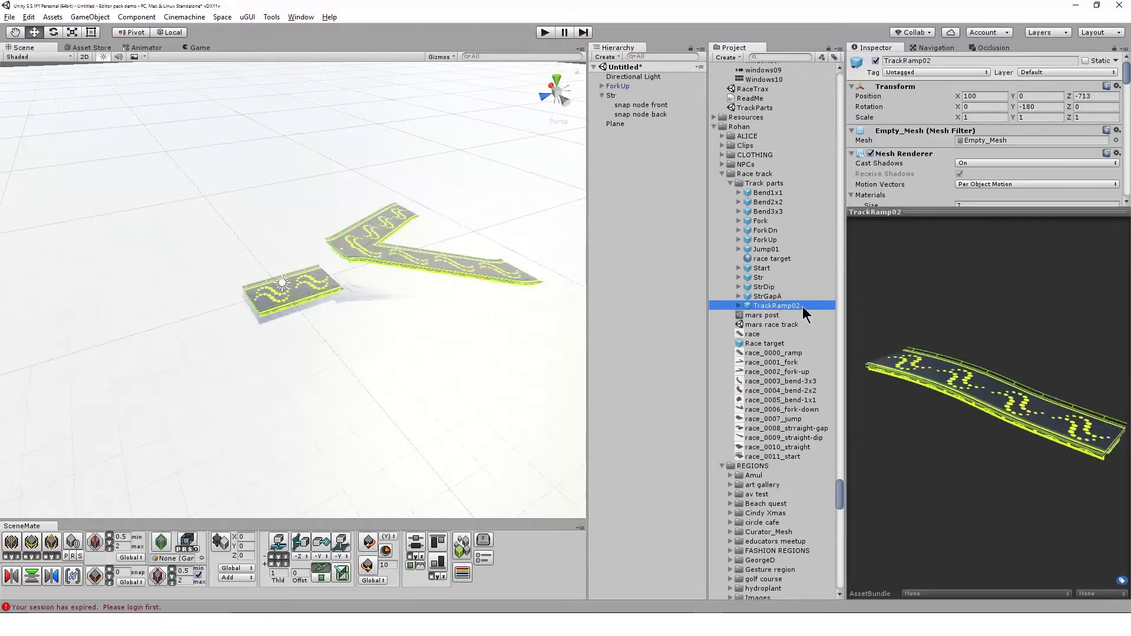
drag(805, 312, 387, 372)
click(377, 371)
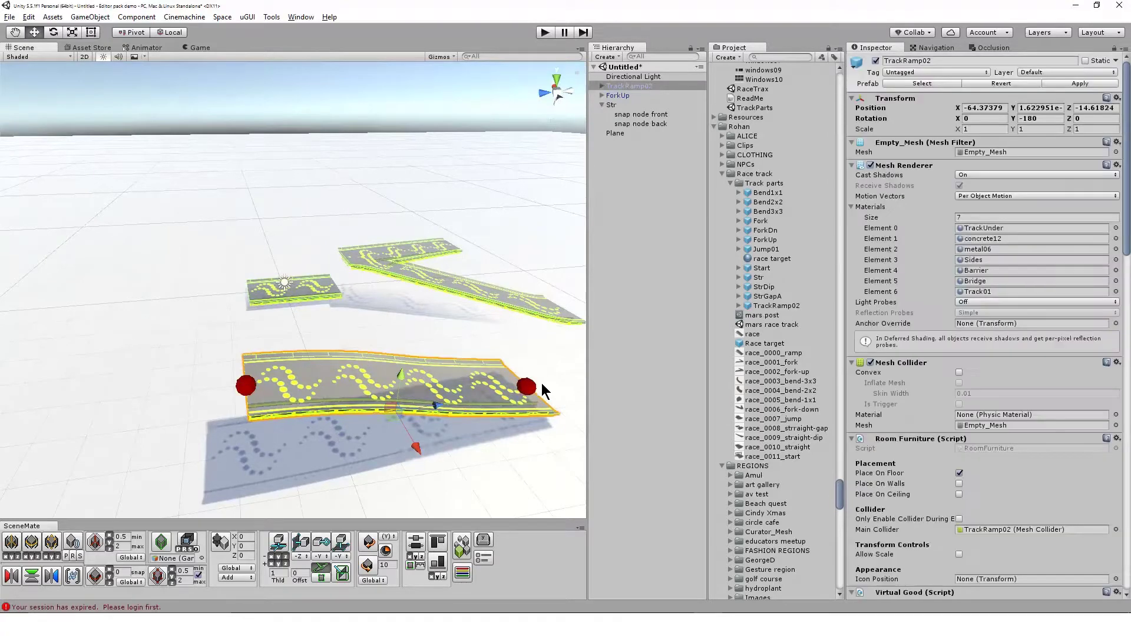
scroll(917, 396, down, 10)
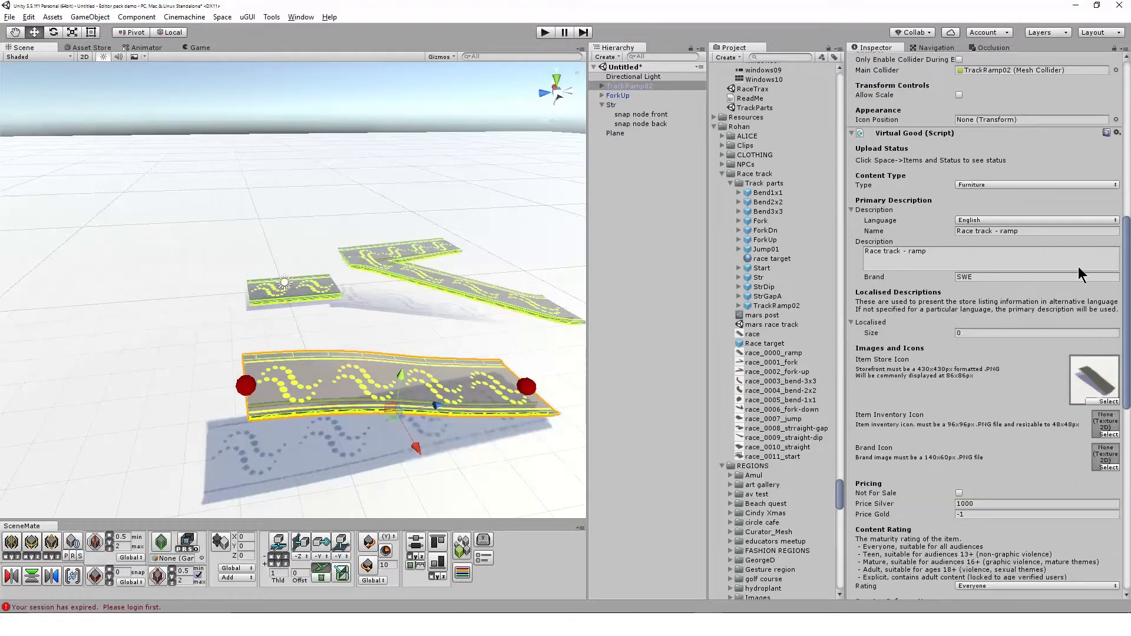
scroll(917, 404, down, 5)
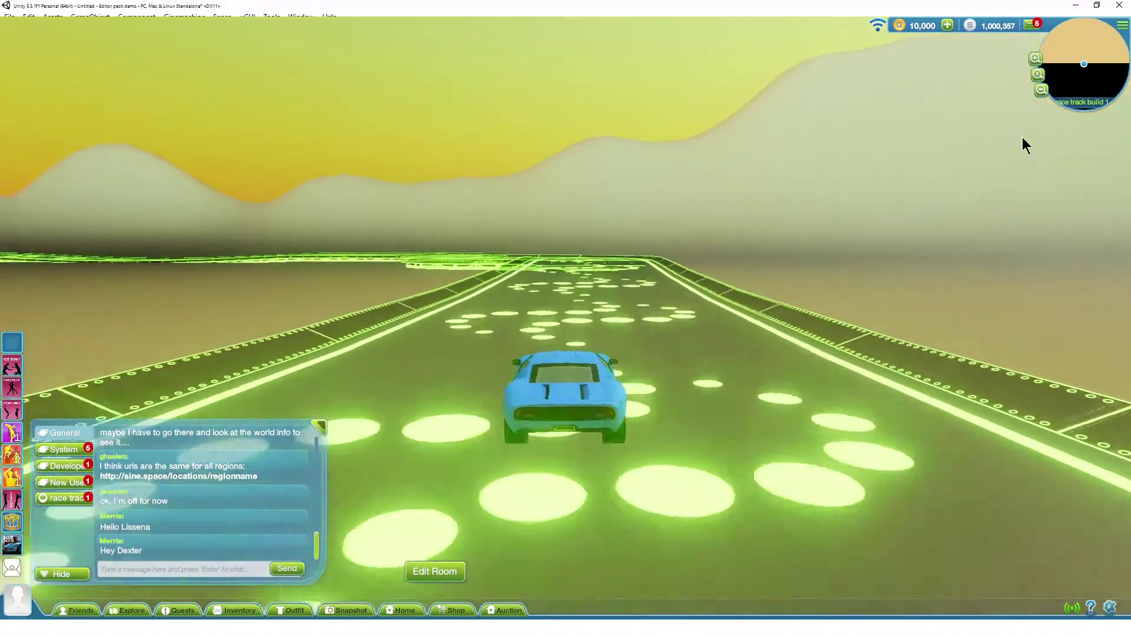
Switch to the Sine Space client and test-drive the blue car along the assembled race track.
key(w)
key(a)
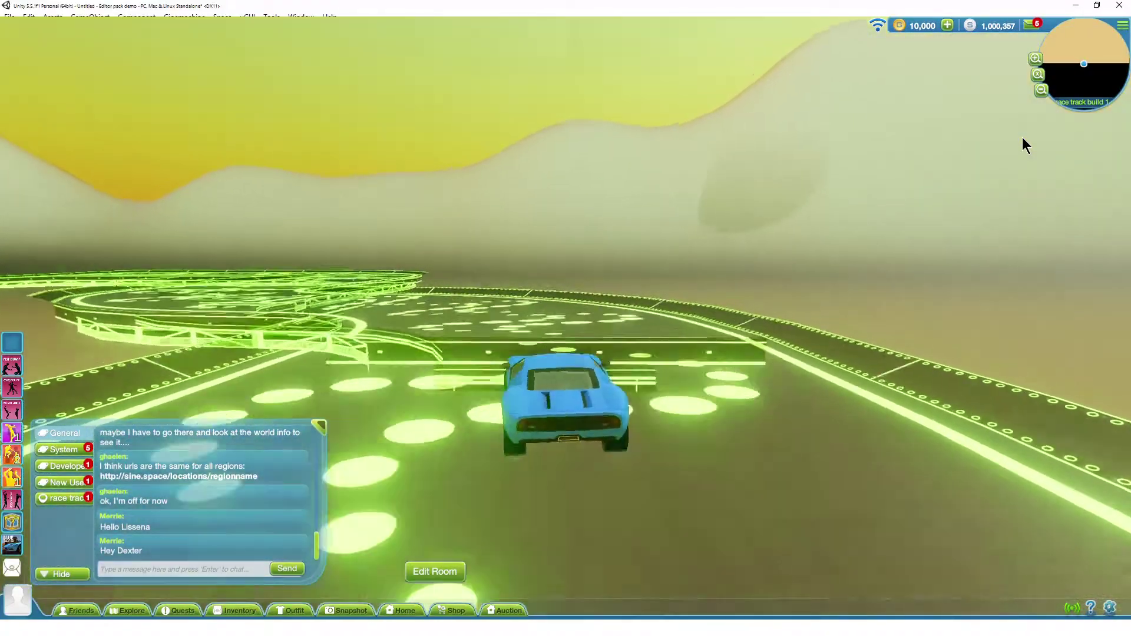
key(w)
key(a)
key(d)
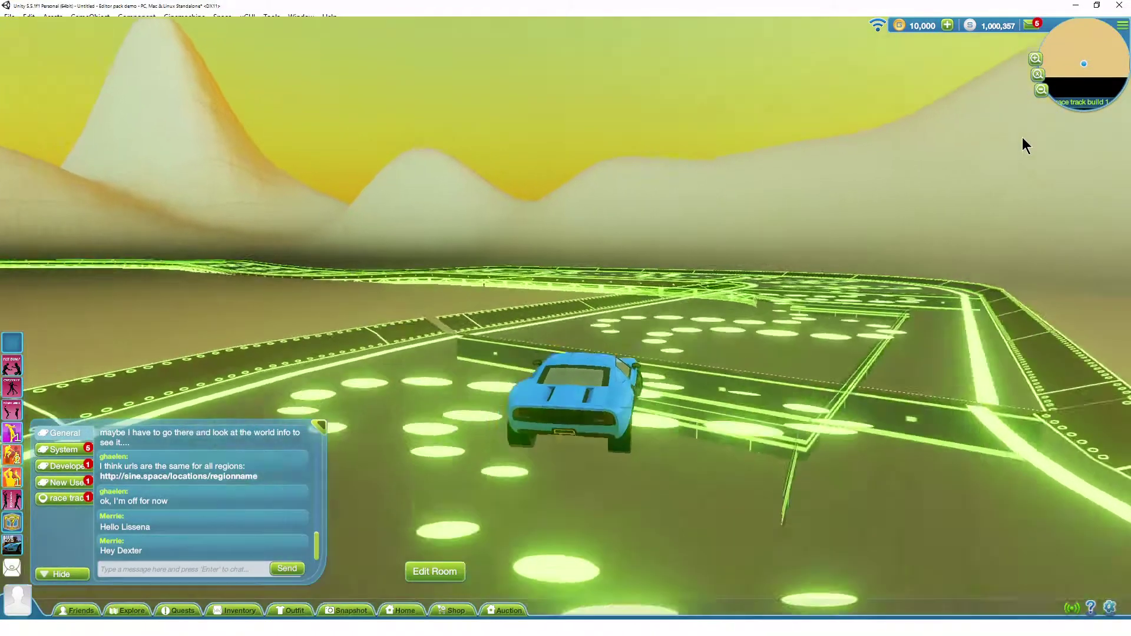
key(w)
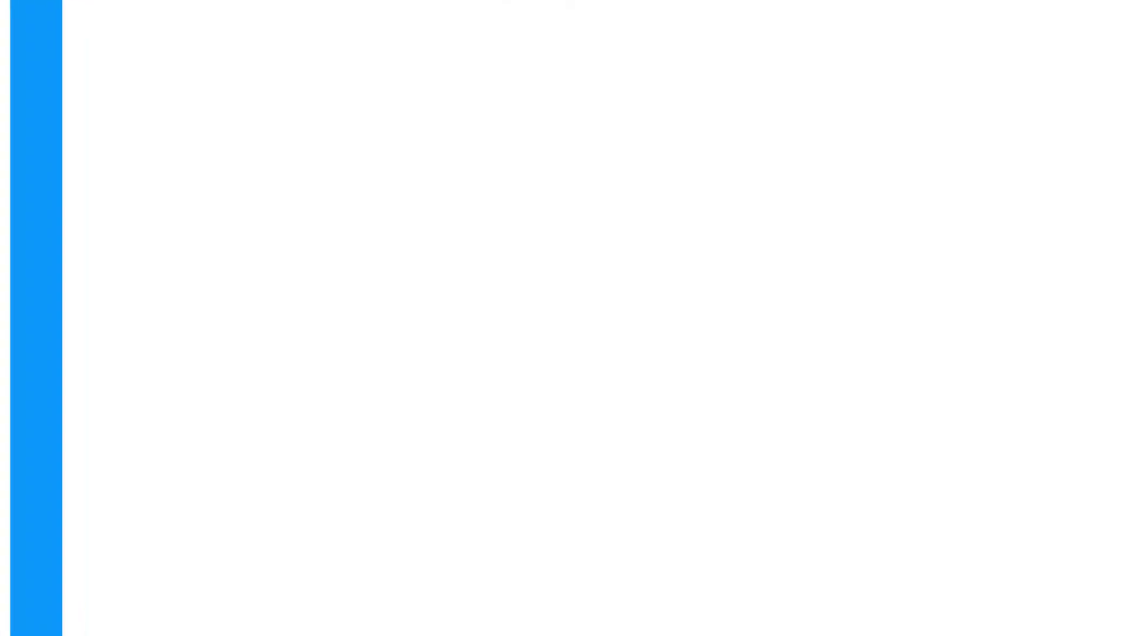